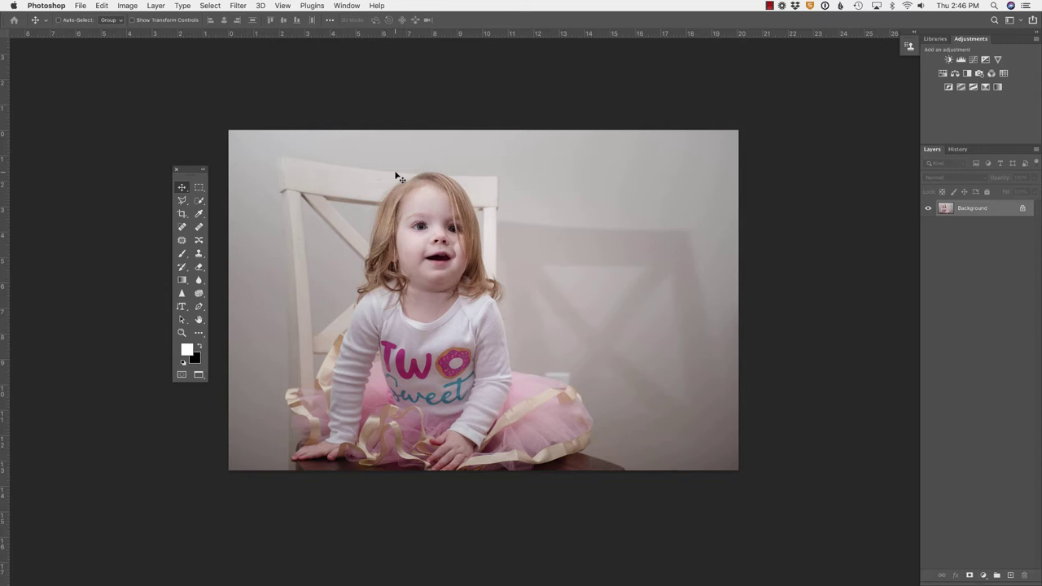
- Check Photoshop's version info, then duplicate the Background as Layer 1 and add an empty Layer 2
click(49, 6)
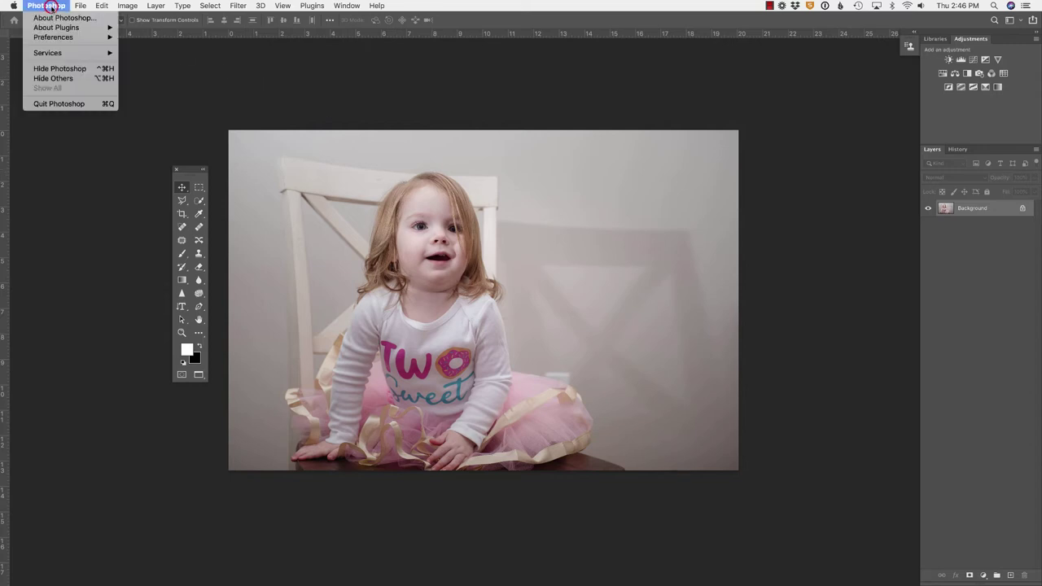
click(61, 17)
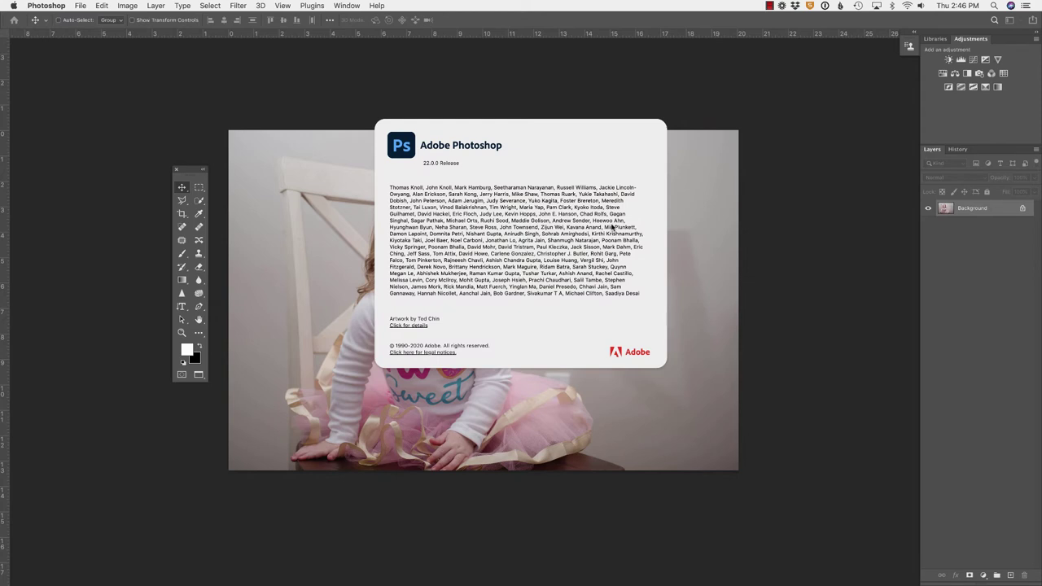
click(770, 233)
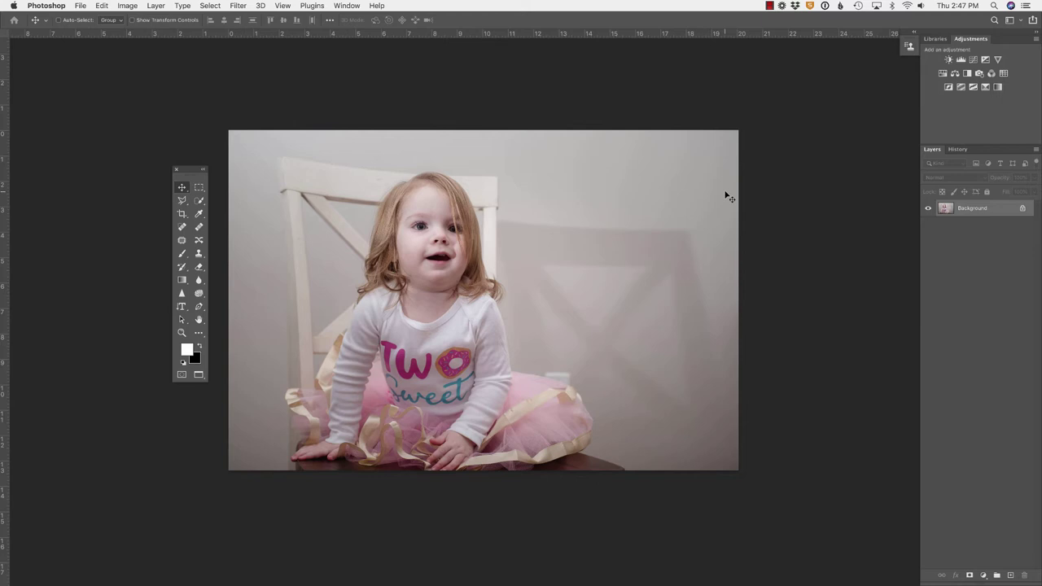
key(super+j)
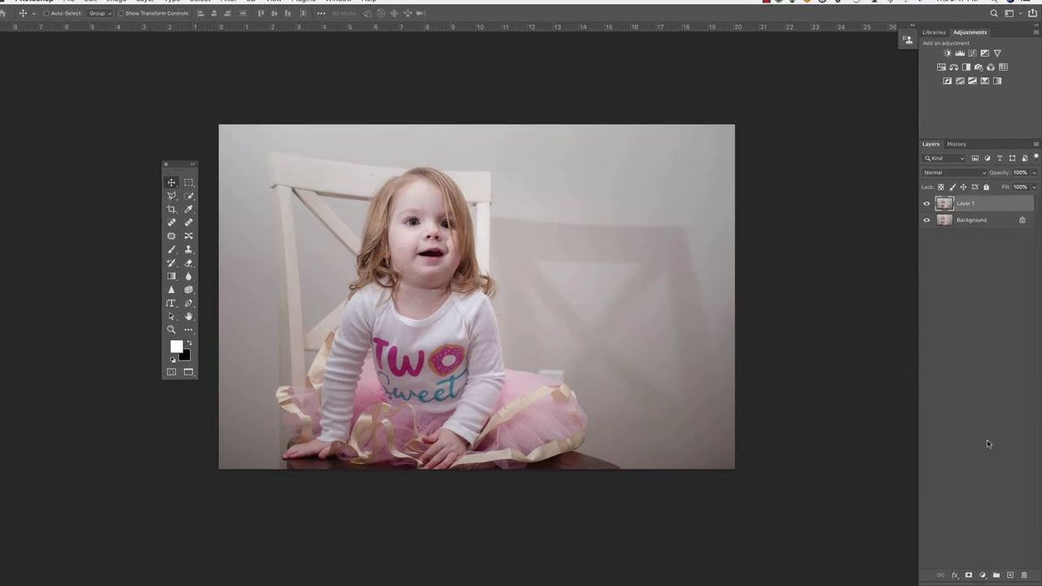
click(1005, 573)
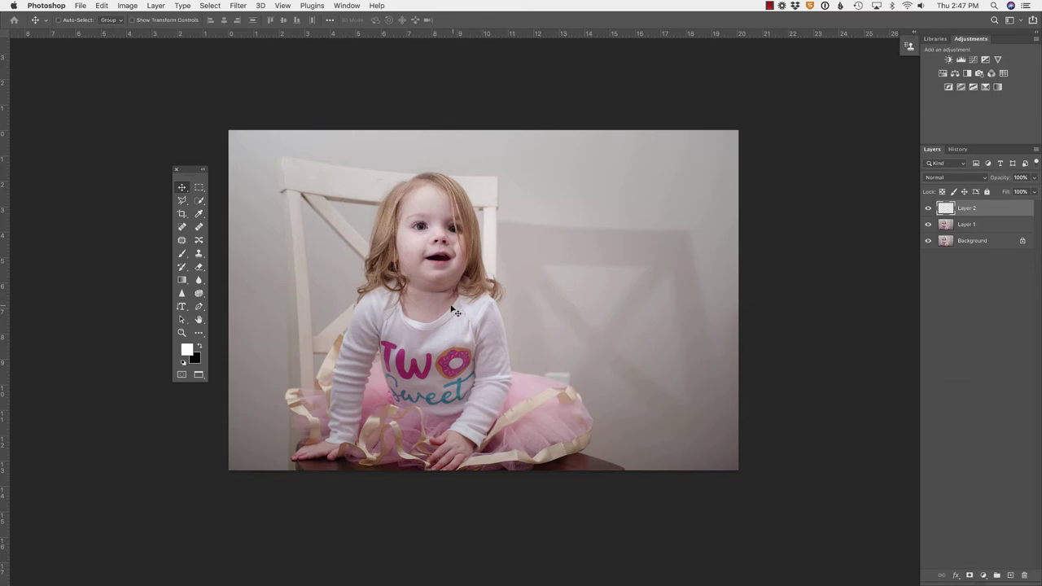
- Set the foreground colour to the light wall grey c1bfc0 sampled from the upper wall
click(186, 348)
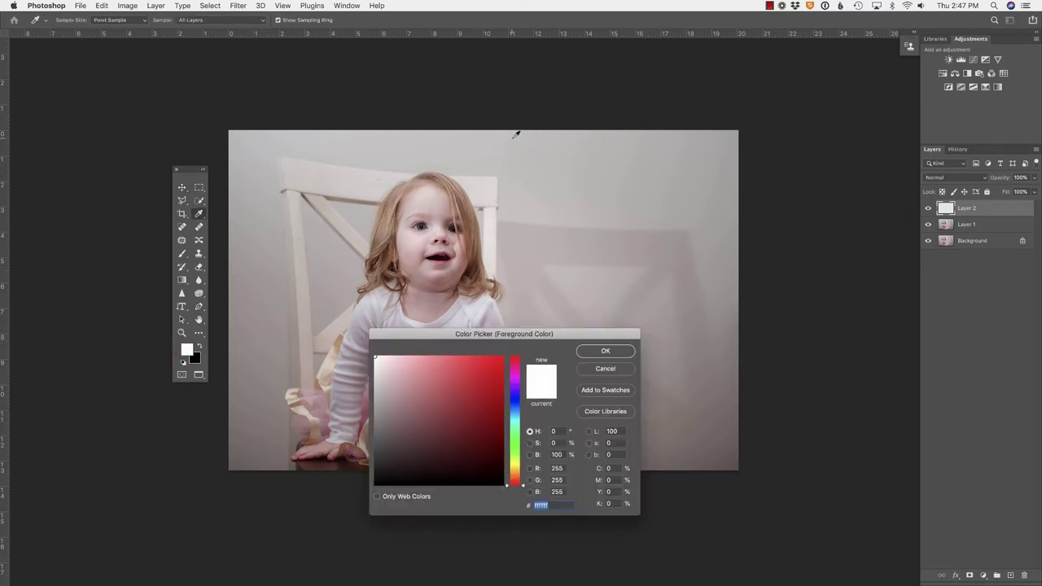
click(515, 134)
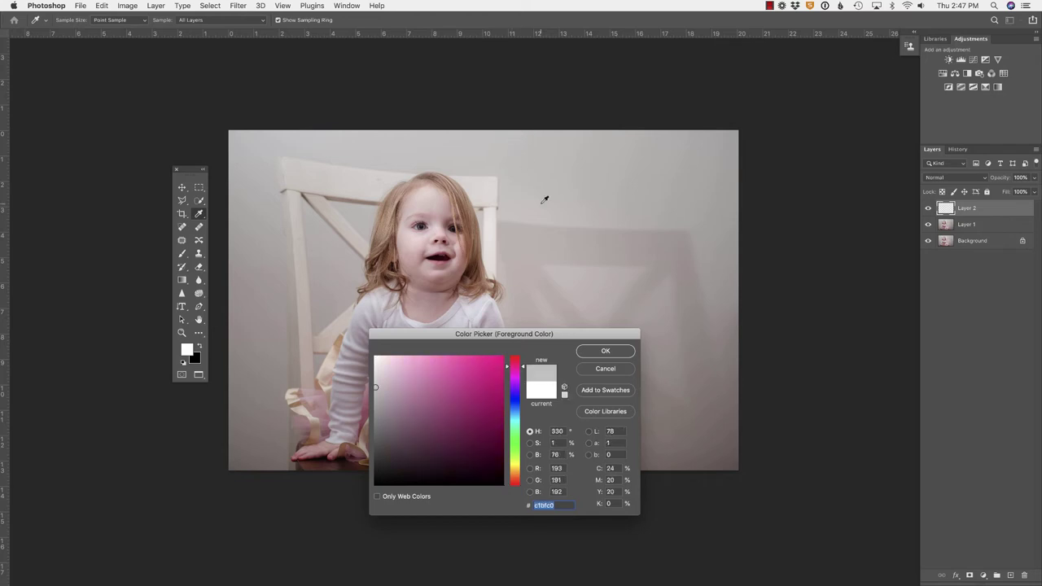
click(609, 351)
key(v)
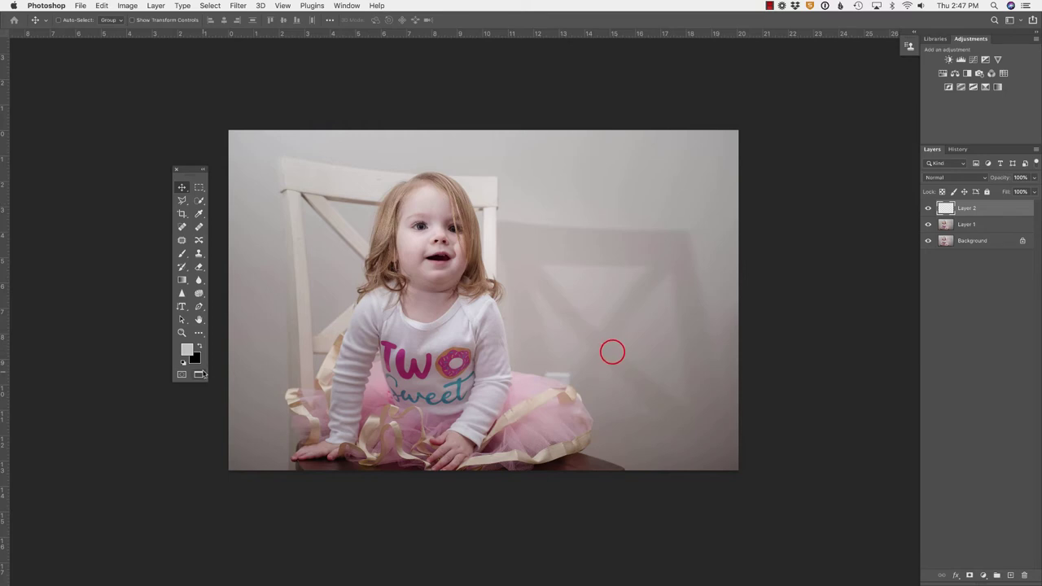
- Set the background colour to the darker grey-brown 736864 sampled from the lower-right wall
click(195, 360)
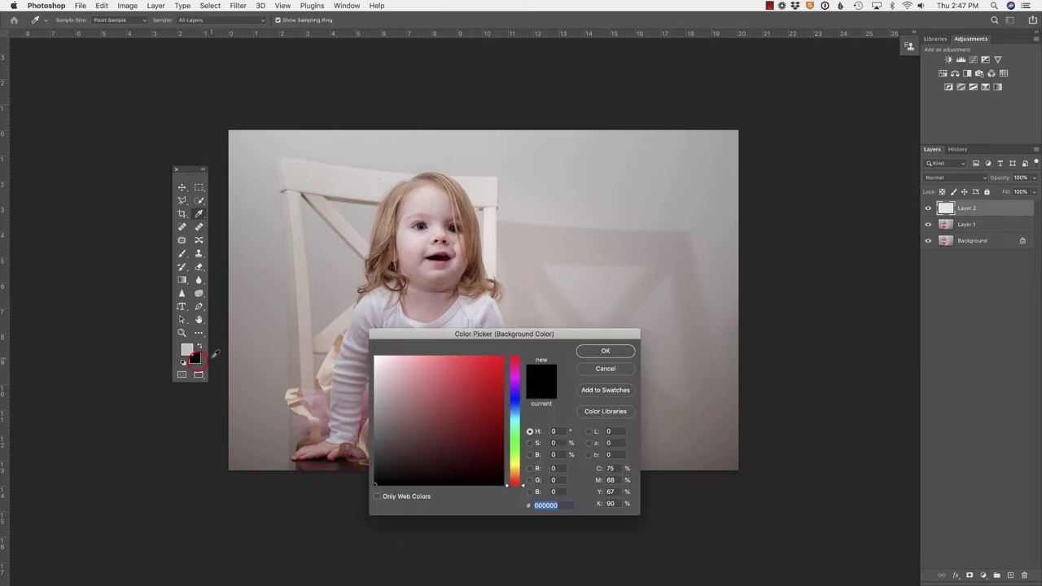
click(660, 454)
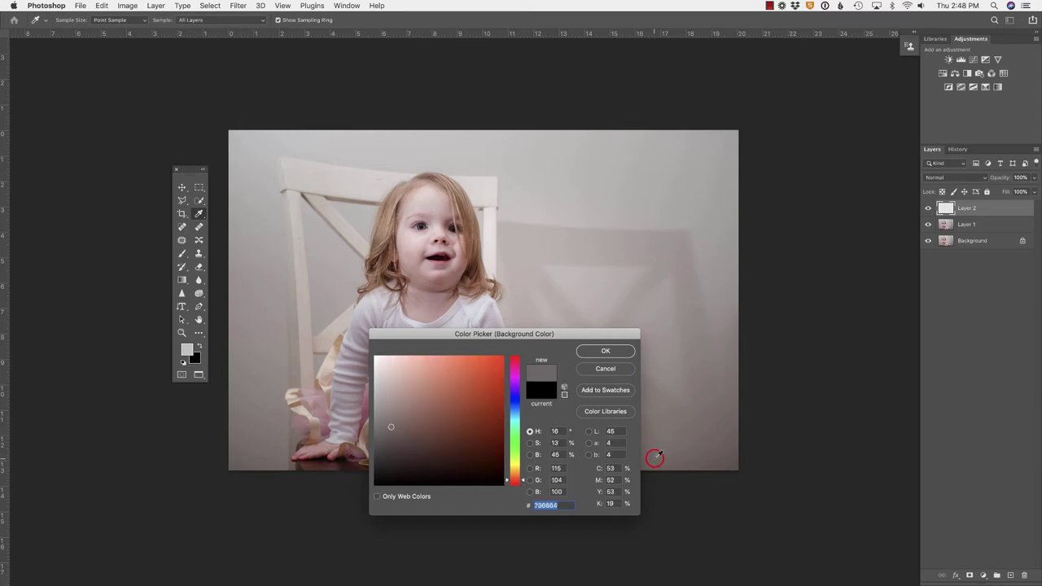
click(612, 353)
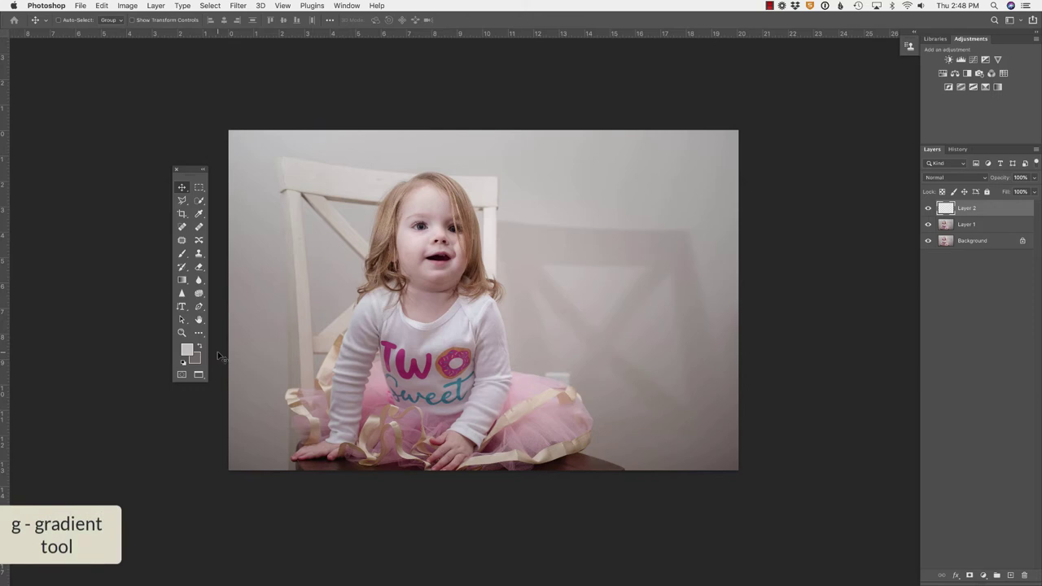
- Select the Gradient Tool, turn Transparency off, and choose the foreground-to-background Basics preset
key(g)
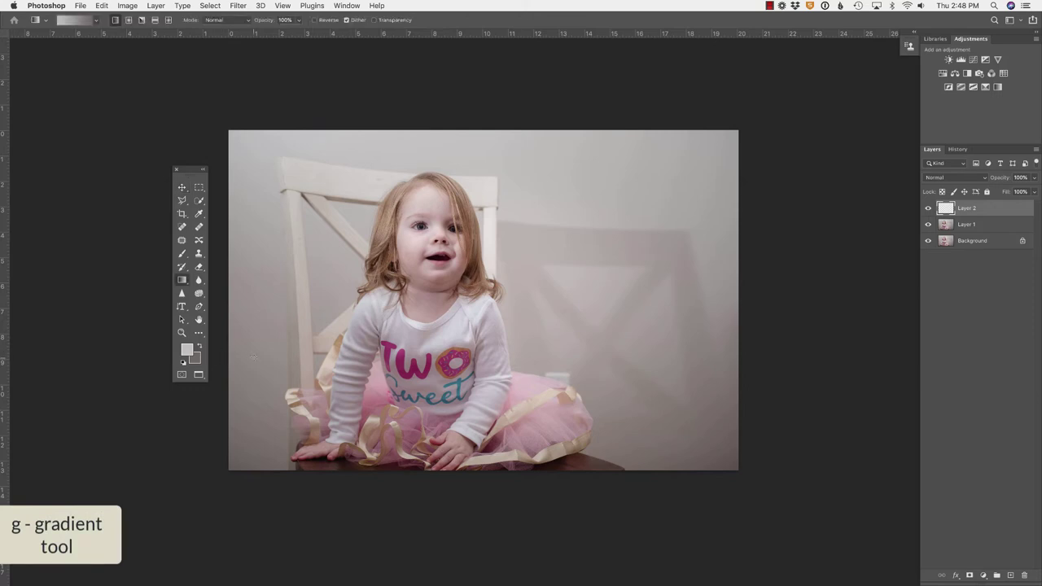
right_click(182, 279)
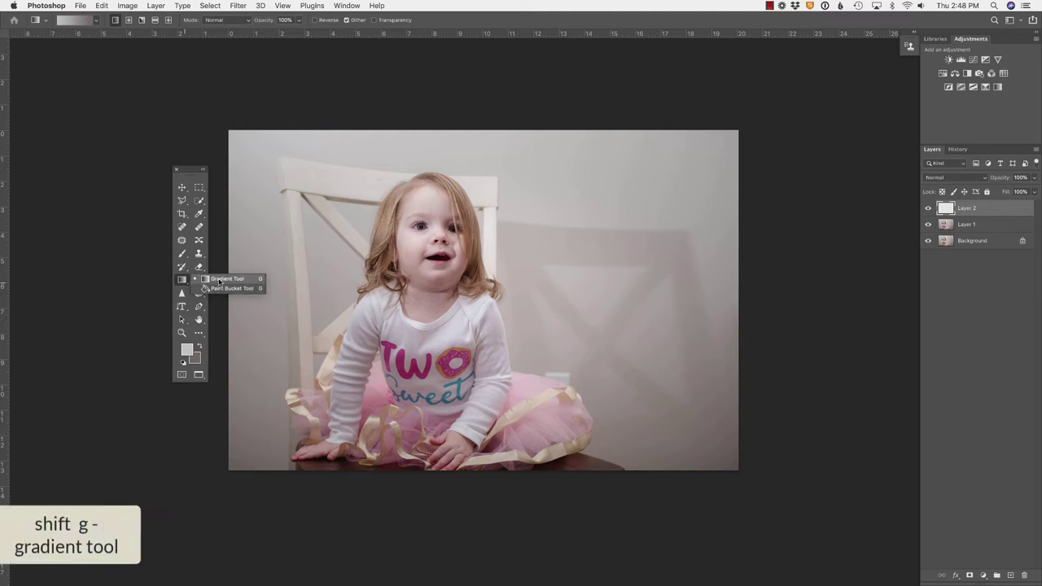
click(218, 281)
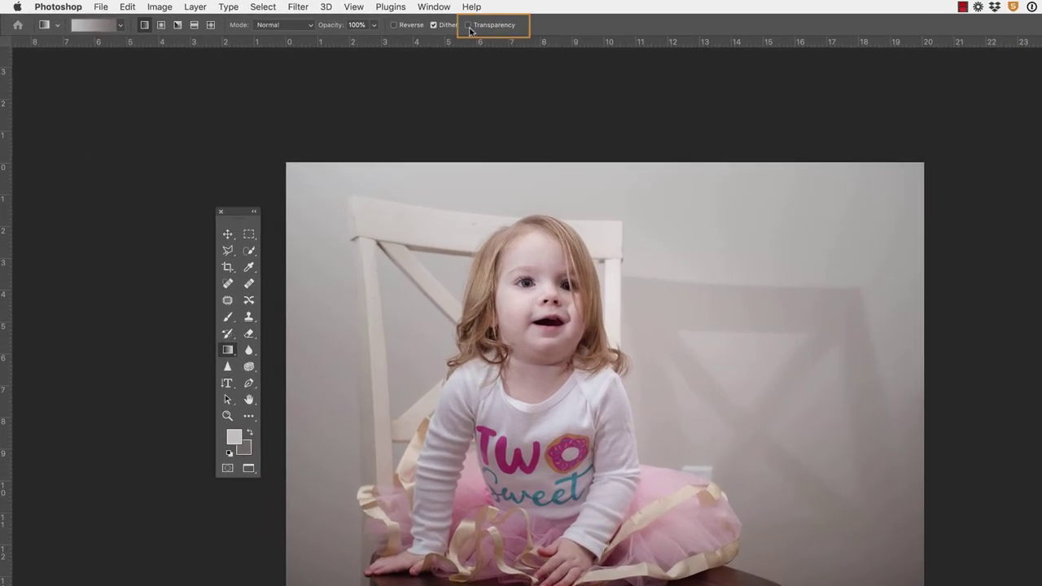
click(468, 25)
click(120, 27)
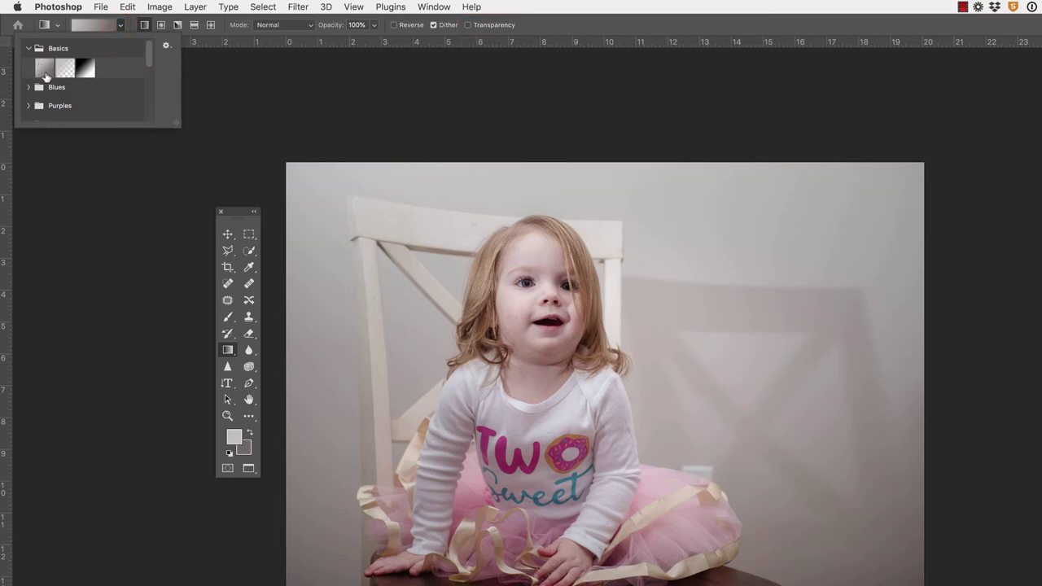
click(122, 29)
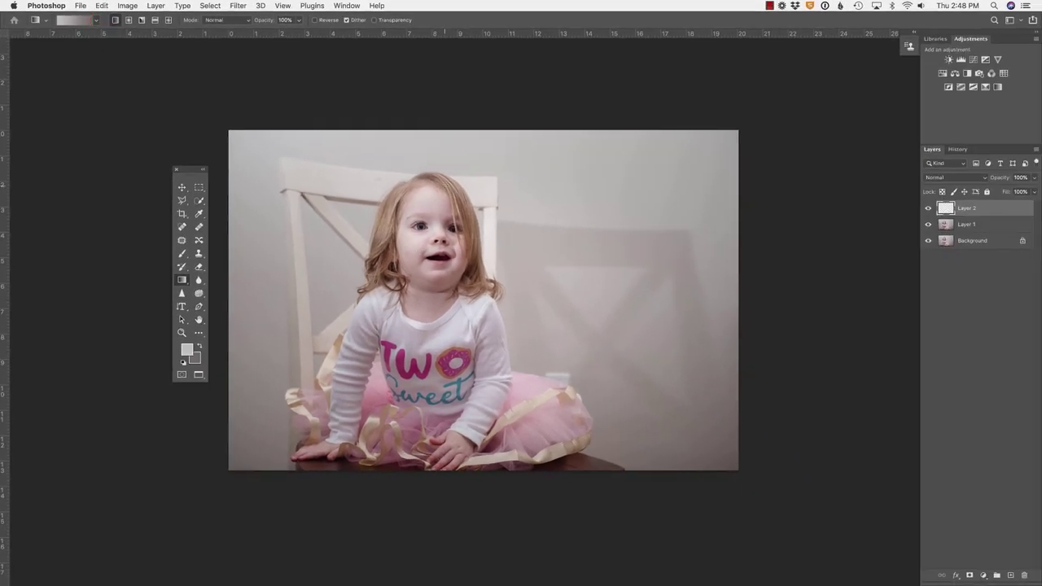
drag(444, 185, 710, 390)
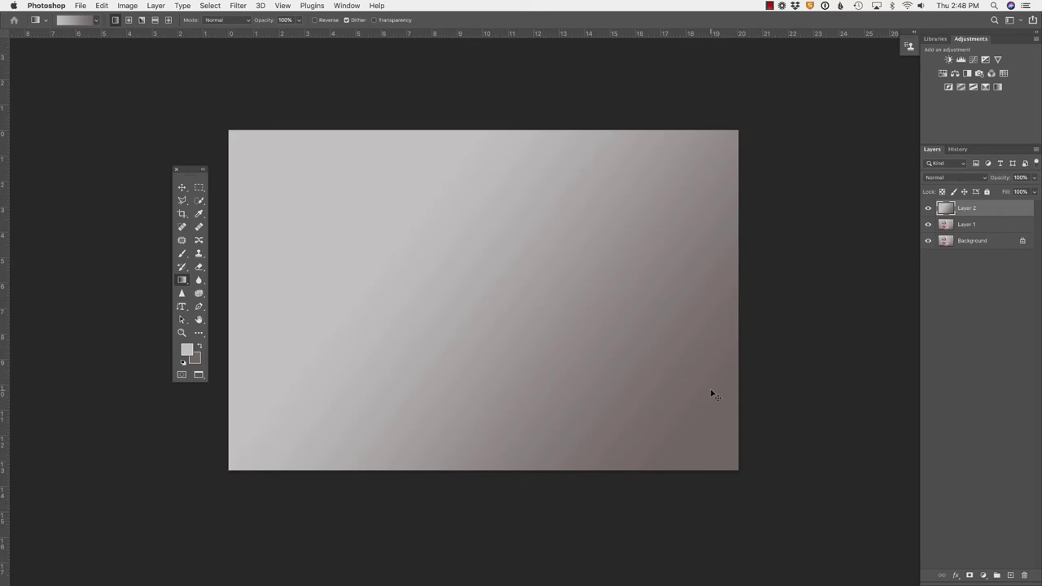
key(ctrl+z)
drag(635, 191, 639, 371)
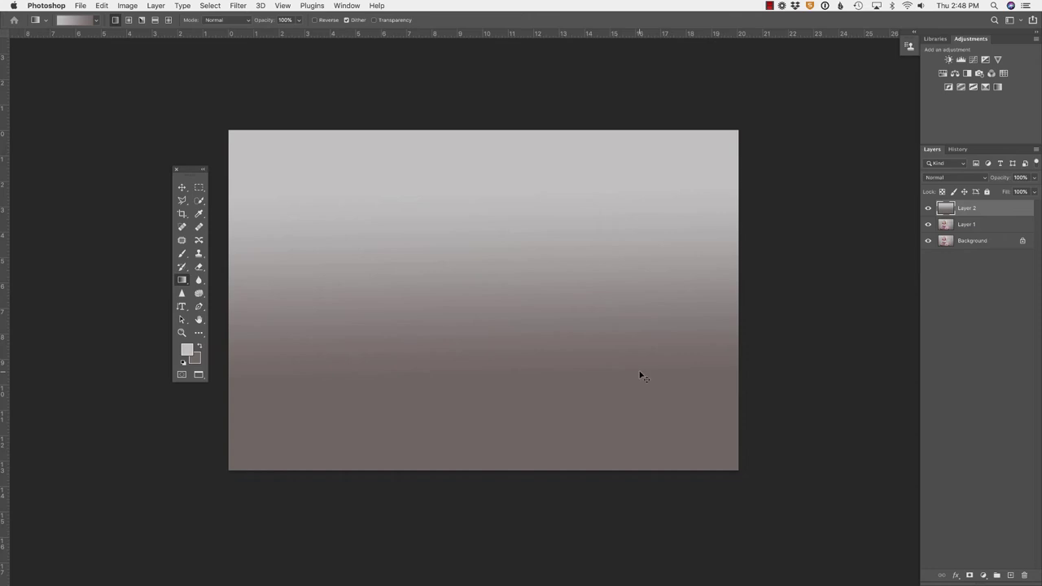
key(ctrl+z)
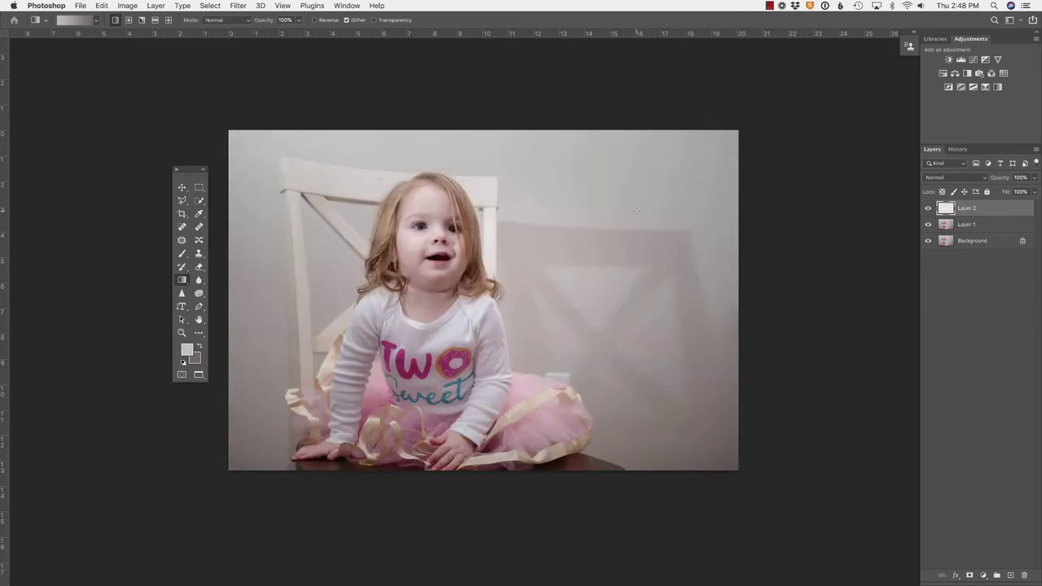
drag(636, 210, 636, 251)
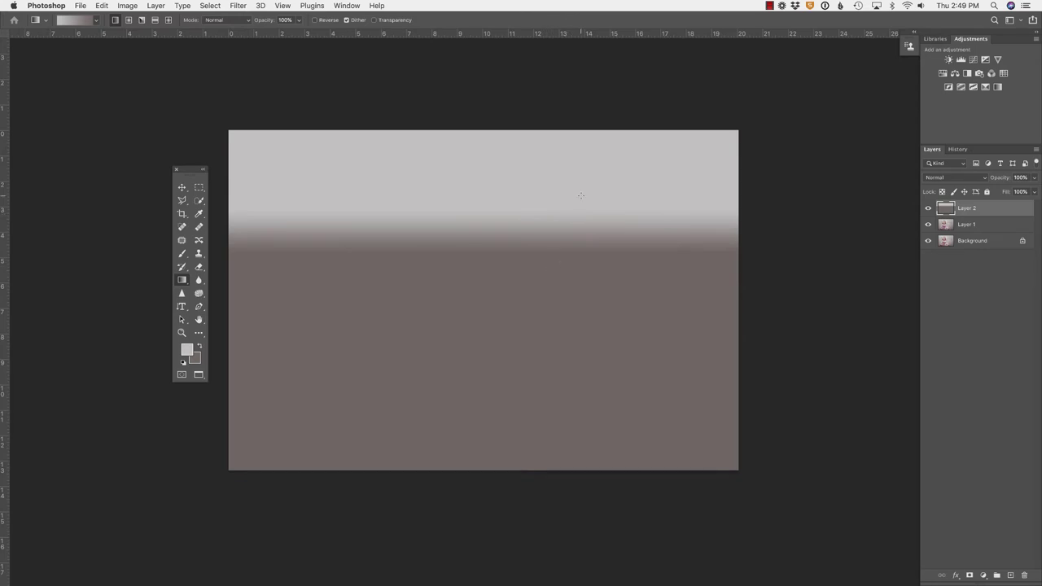
key(super+z)
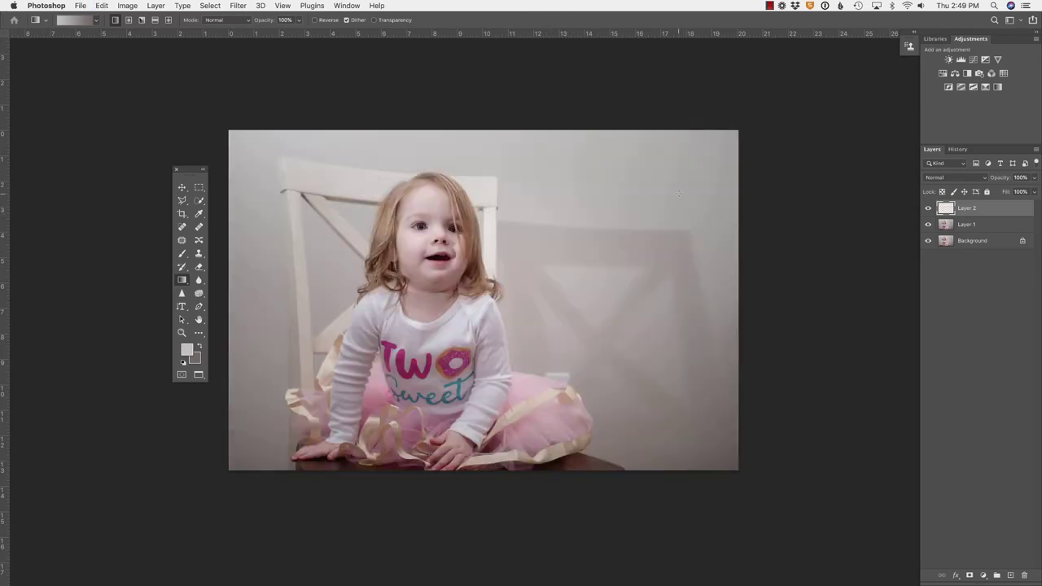
drag(667, 169, 671, 424)
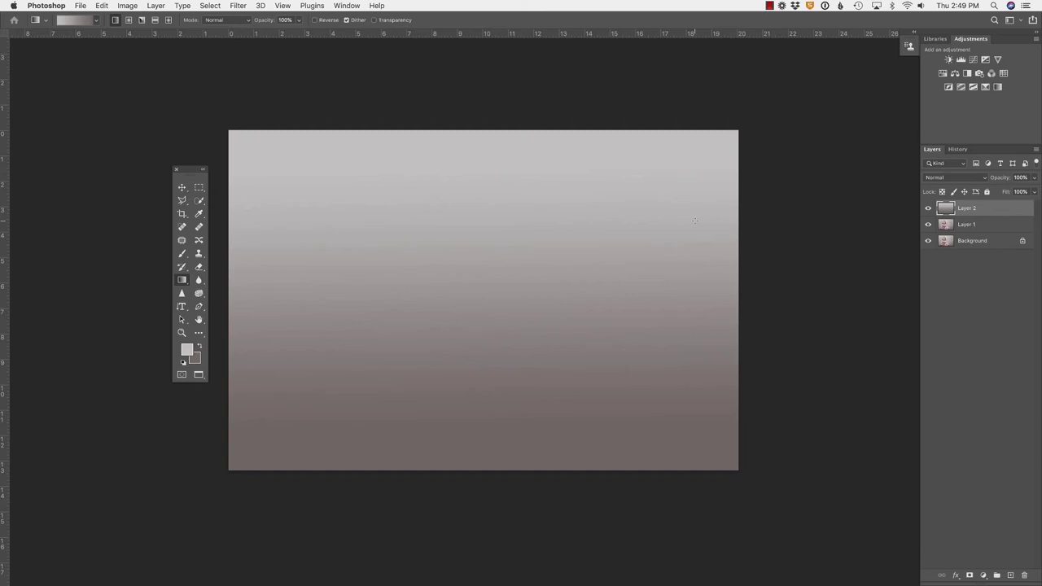
key(super+z)
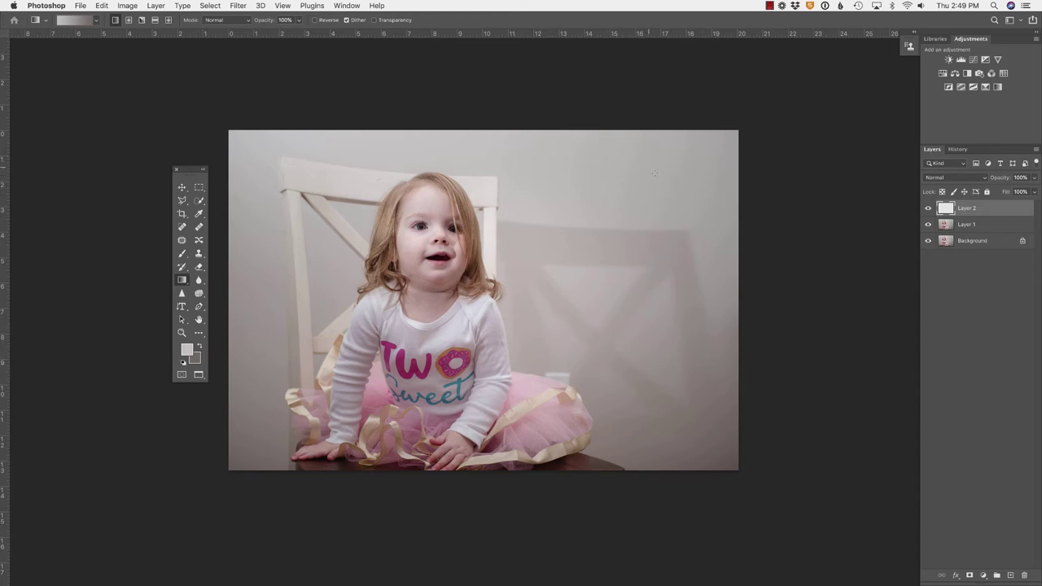
- Fill Layer 2 with a top-to-bottom light-to-dark gradient, hide it, and select Layer 1
drag(661, 204, 661, 478)
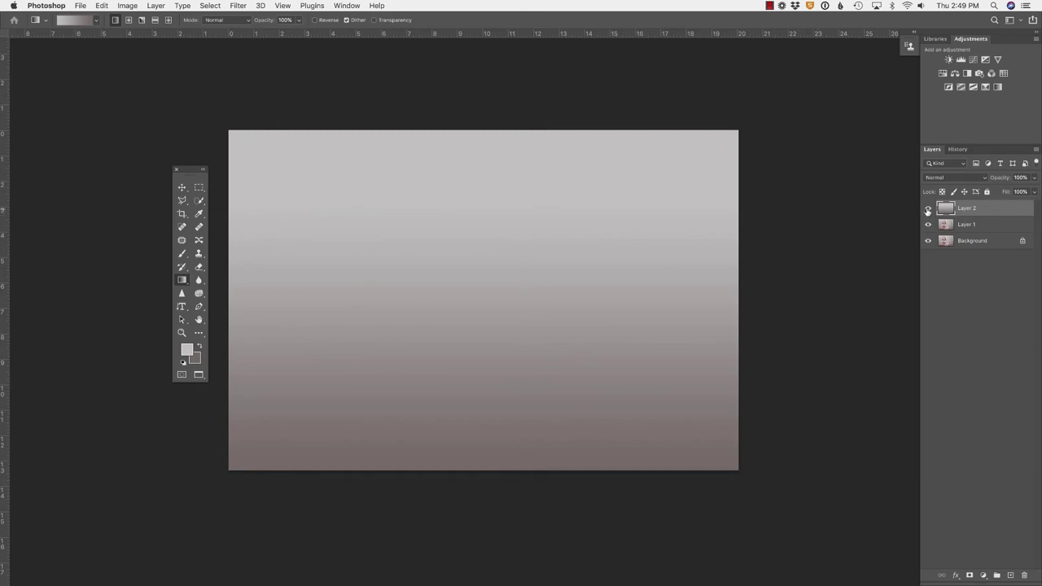
click(927, 208)
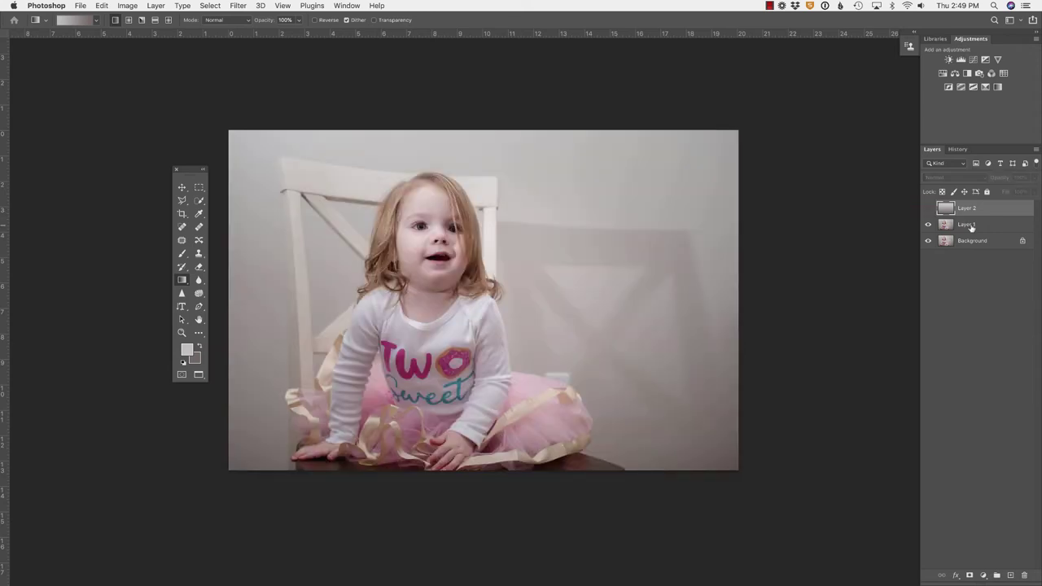
click(970, 228)
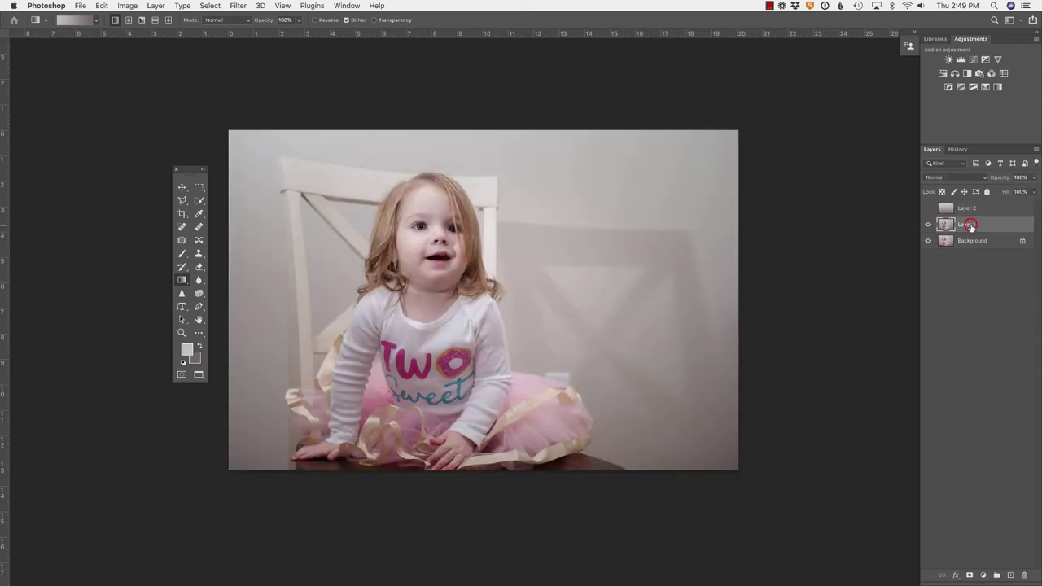
- Quick-select the wall right of the girl, extending the selection down along her arm
click(199, 203)
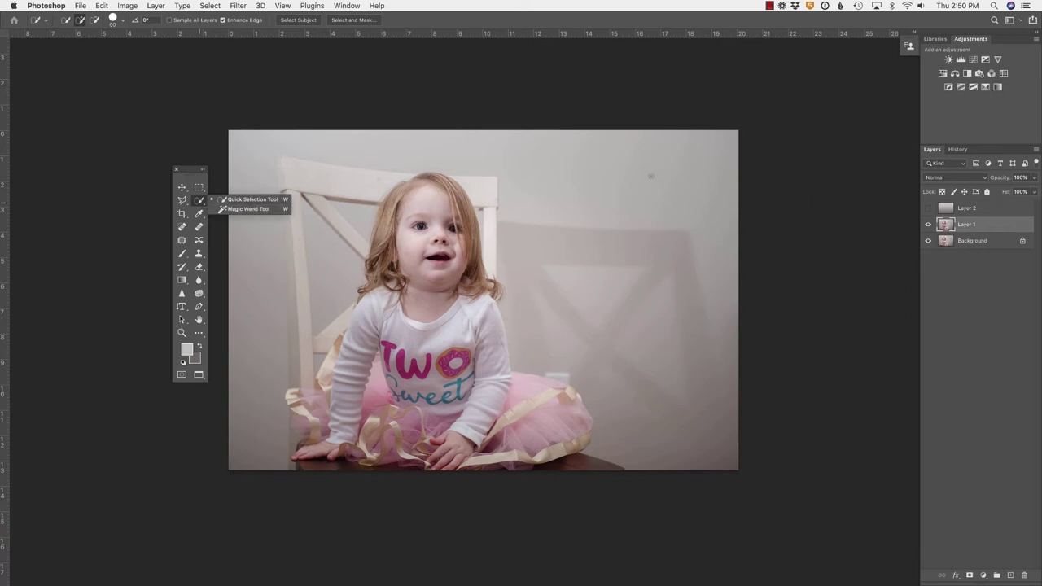
click(607, 178)
click(605, 176)
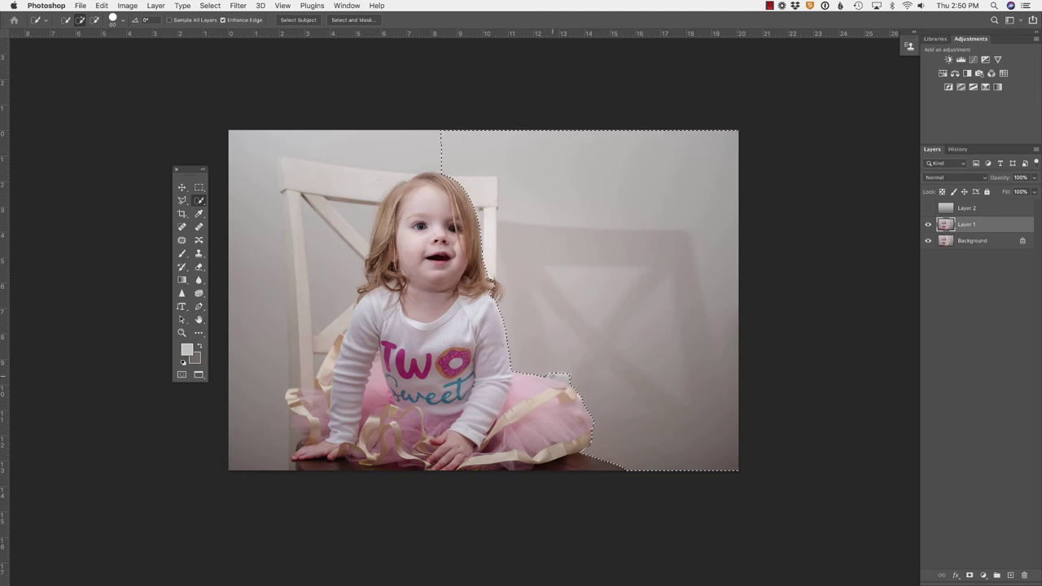
click(553, 375)
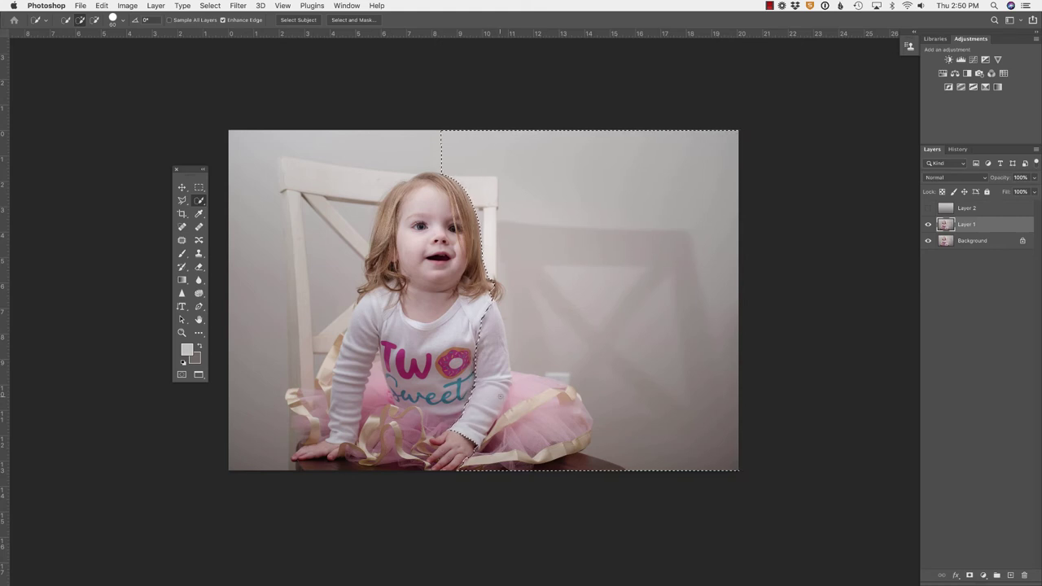
- Subtract the pink tutu and the chair's top post from the wall selection
alt+click(477, 410)
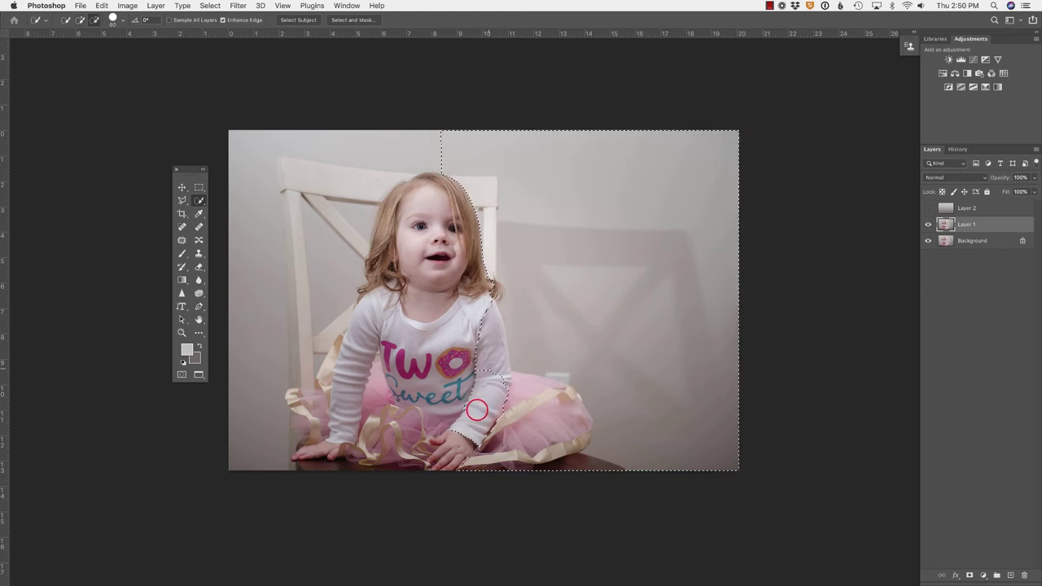
alt+click(477, 410)
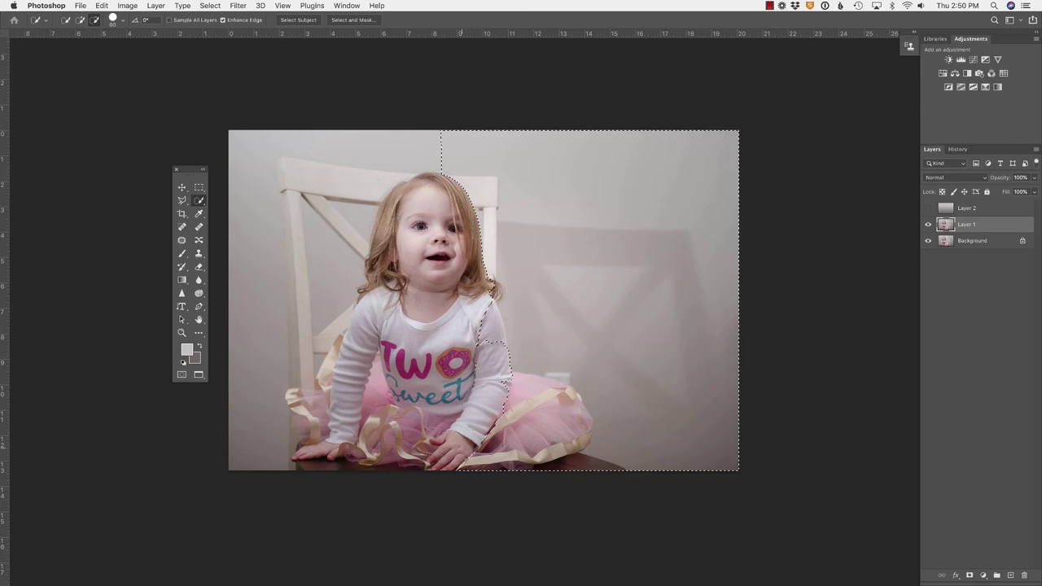
mouse_move(481, 447)
mouse_down()
mouse_move(508, 460)
mouse_move(586, 452)
mouse_move(582, 407)
mouse_up()
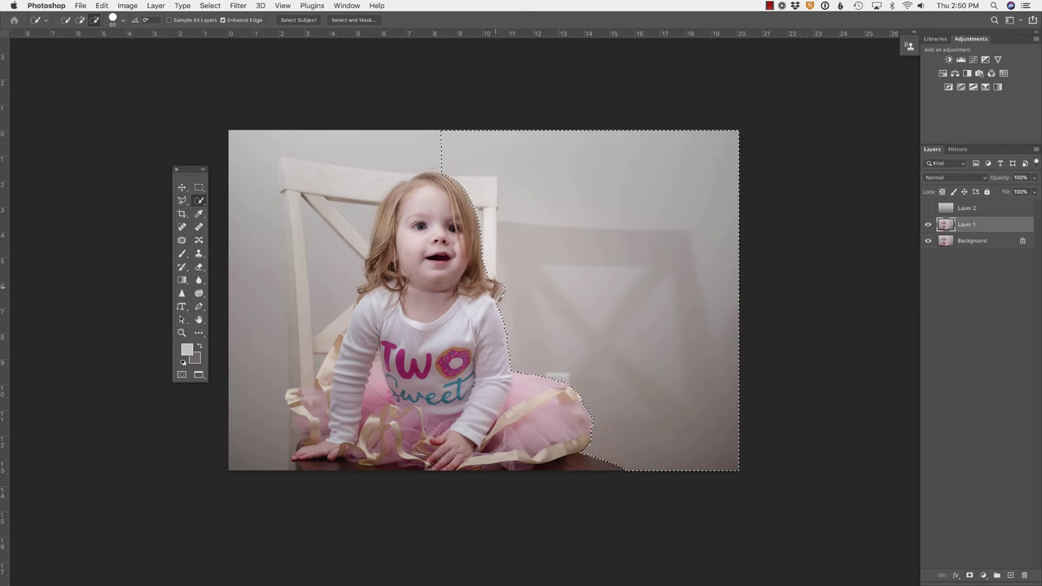
drag(489, 252, 488, 231)
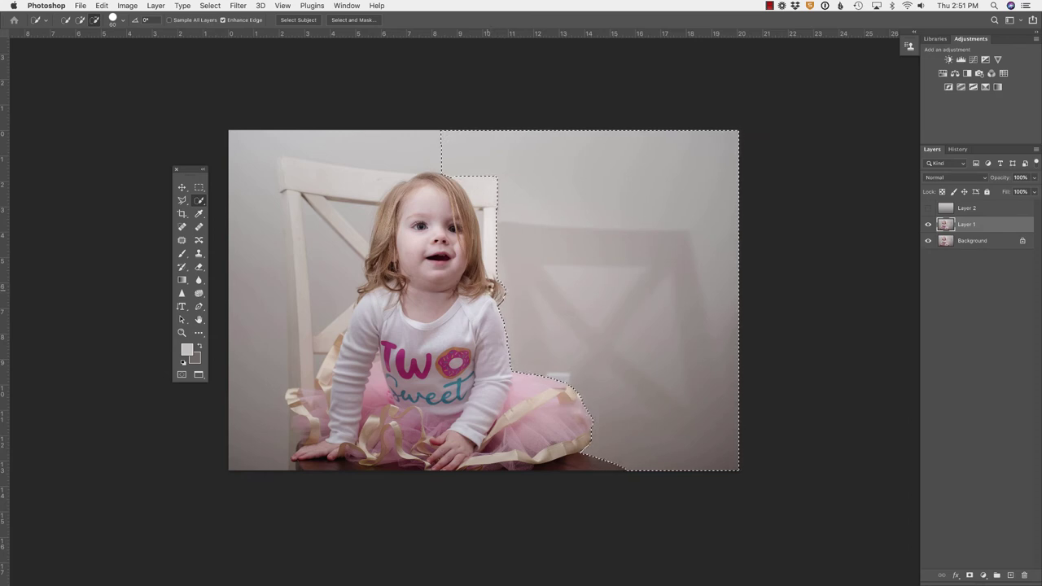
key(alt)
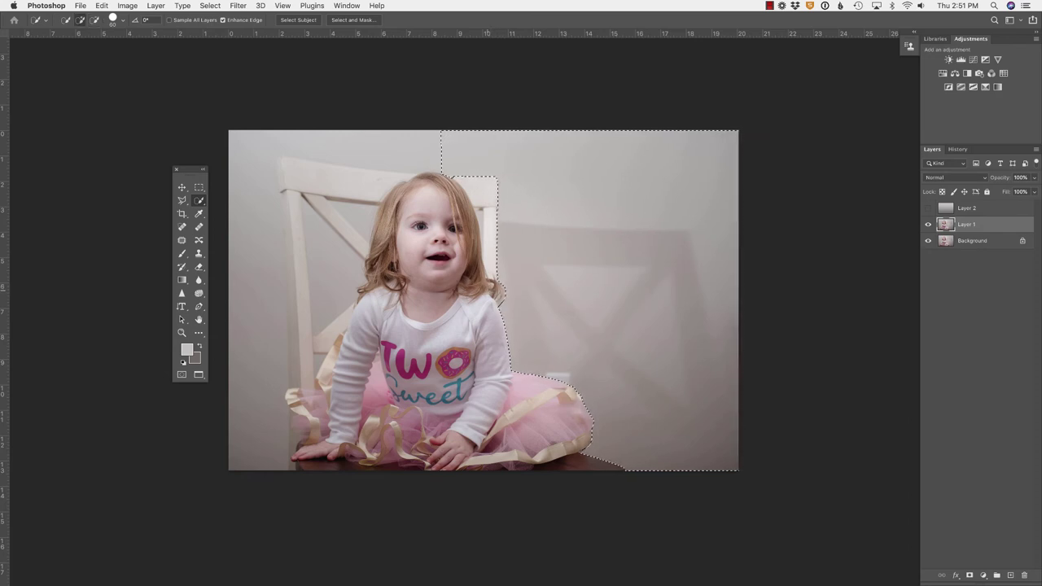
- Make Layer 2 active and visible, and add a layer mask from the wall selection
click(1001, 208)
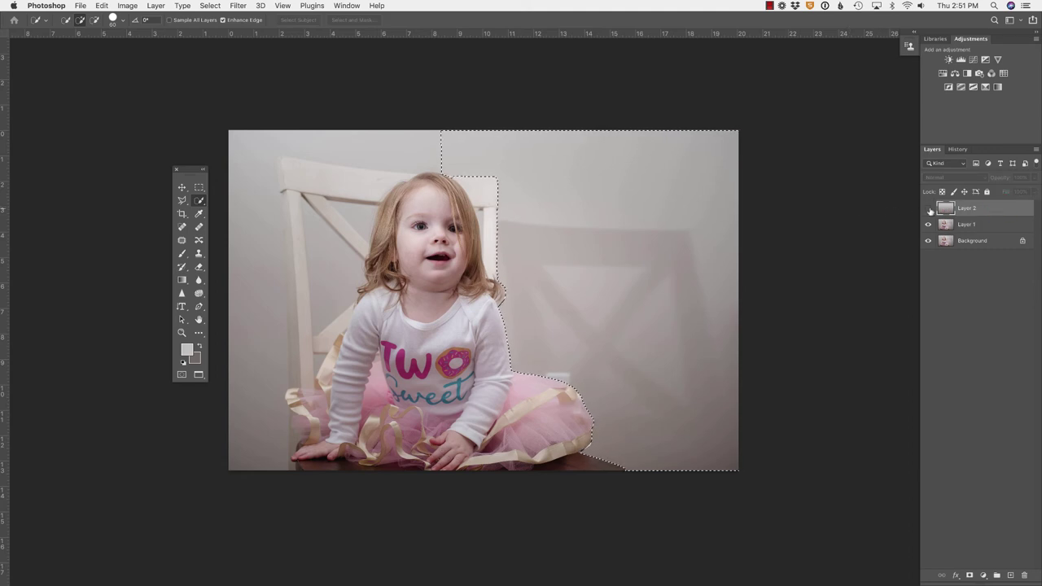
click(928, 208)
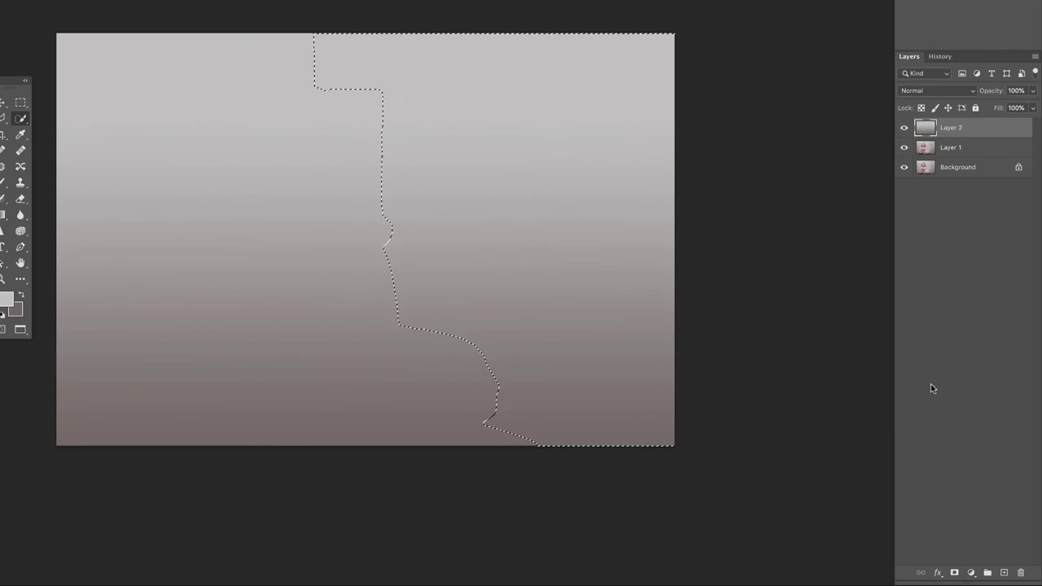
click(953, 572)
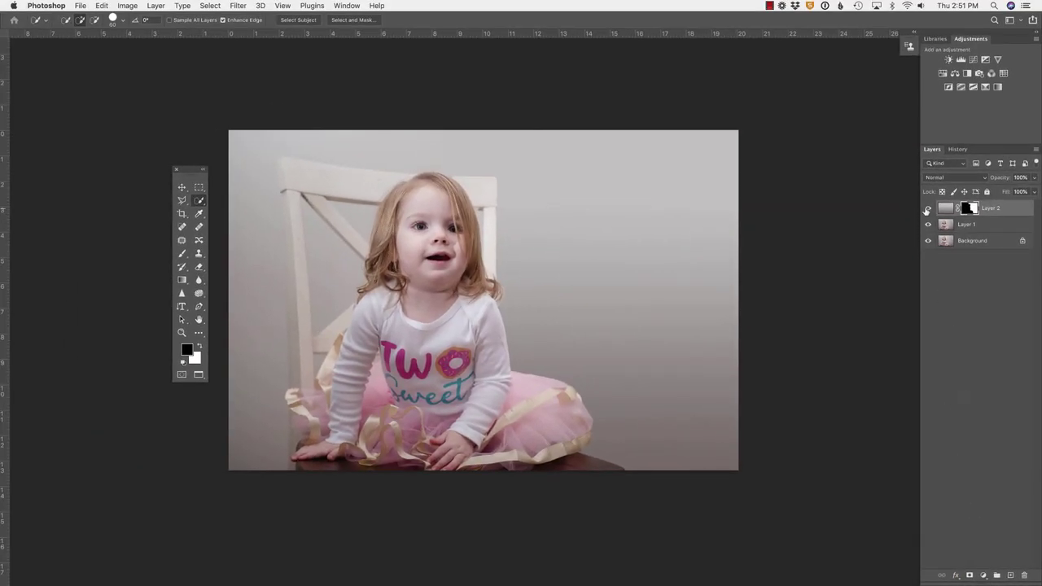
- Toggle Layer 2's visibility repeatedly to compare the photo with and without the shadow cover
click(928, 208)
click(928, 208)
click(928, 208)
click(928, 208)
click(929, 209)
click(928, 209)
click(928, 208)
click(928, 209)
- Zoom in on the girl's hair and set up a small Brush with higher opacity
key(super+plus)
key(super+plus)
key(super+plus)
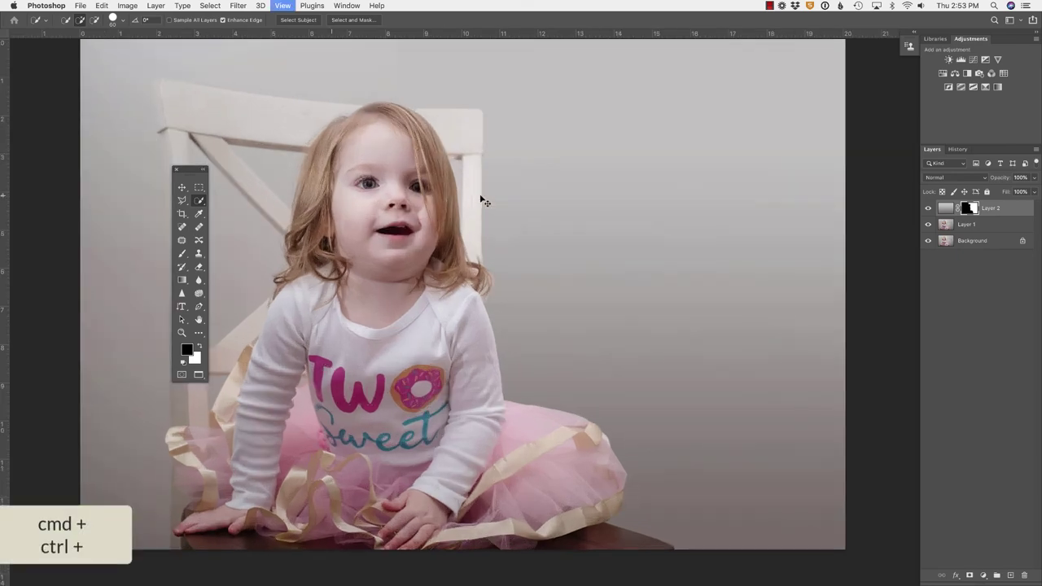
key(super+plus)
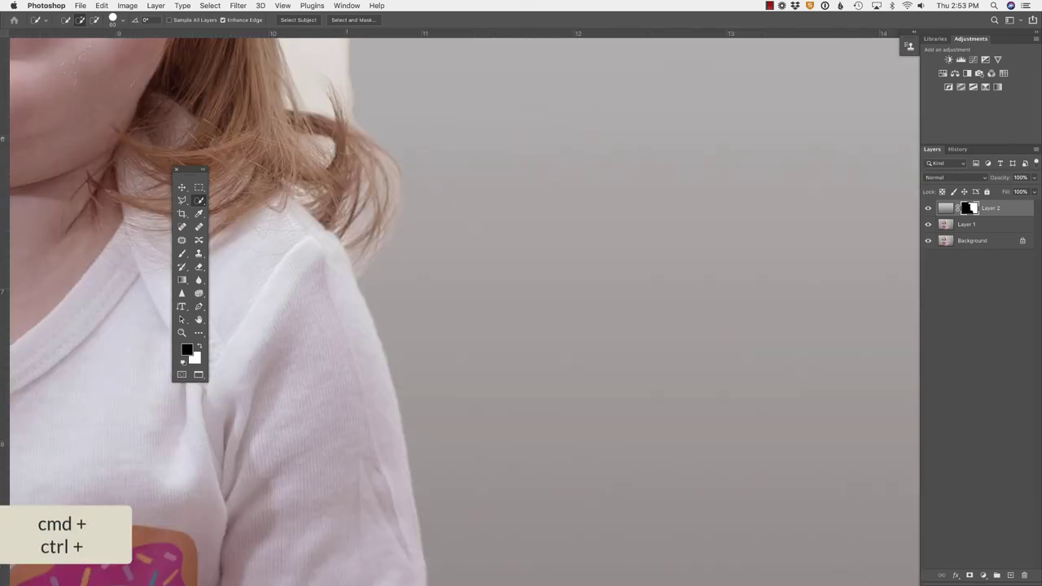
scroll(321, 168, up, 10)
scroll(321, 168, left, 5)
scroll(476, 202, up, 8)
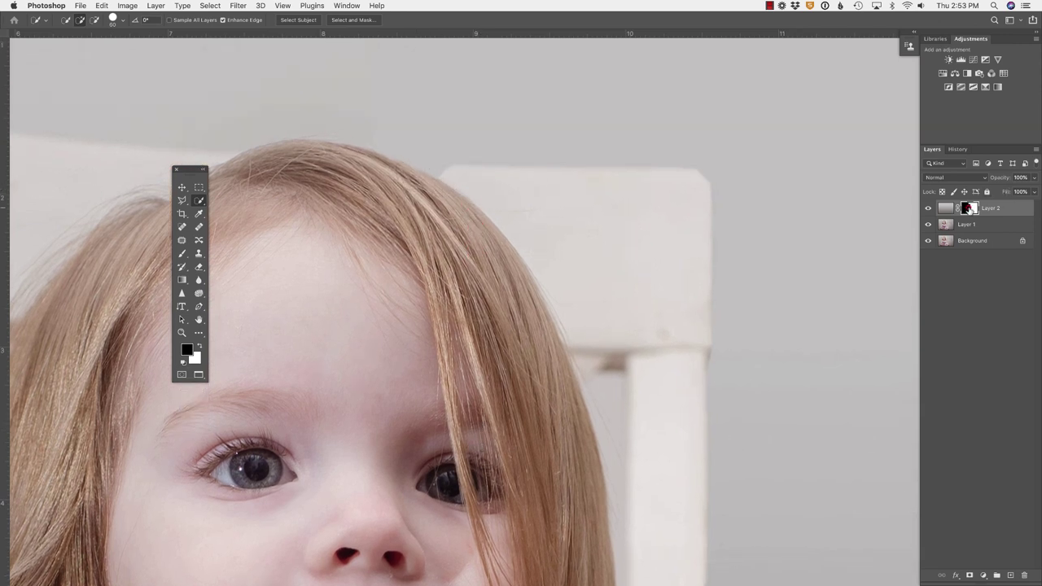
key(b)
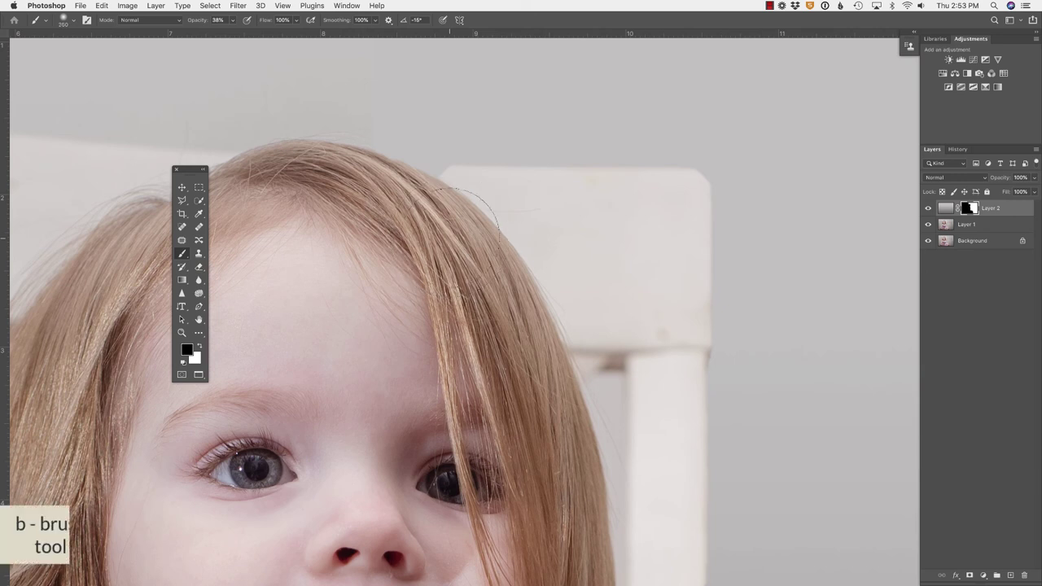
key(bracketleft)
key(bracketleft)
key(bracketleft)
key(bracketleft)
key(bracketleft)
key(bracketleft)
key(bracketleft)
key(bracketleft)
key(bracketleft)
key(bracketleft)
key(bracketleft)
key(bracketleft)
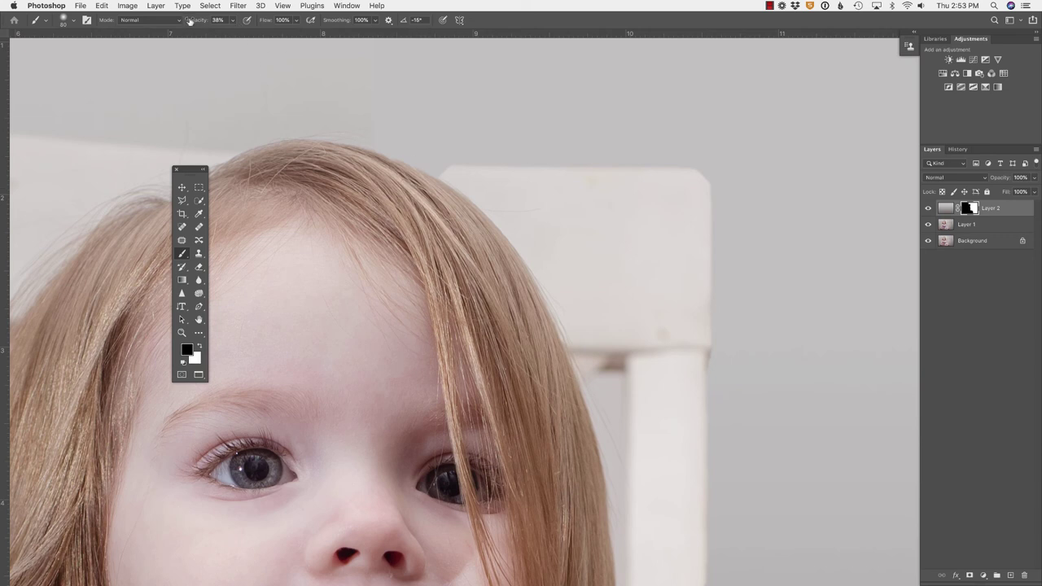
drag(198, 21, 172, 23)
- Paint black on Layer 2's mask along the hairline and the hair tips at her shoulder
click(440, 177)
mouse_move(441, 177)
mouse_down()
mouse_move(417, 176)
mouse_move(463, 177)
mouse_up()
drag(607, 365, 606, 364)
scroll(573, 299, down, 10)
scroll(573, 299, right, 2)
scroll(573, 298, down, 3)
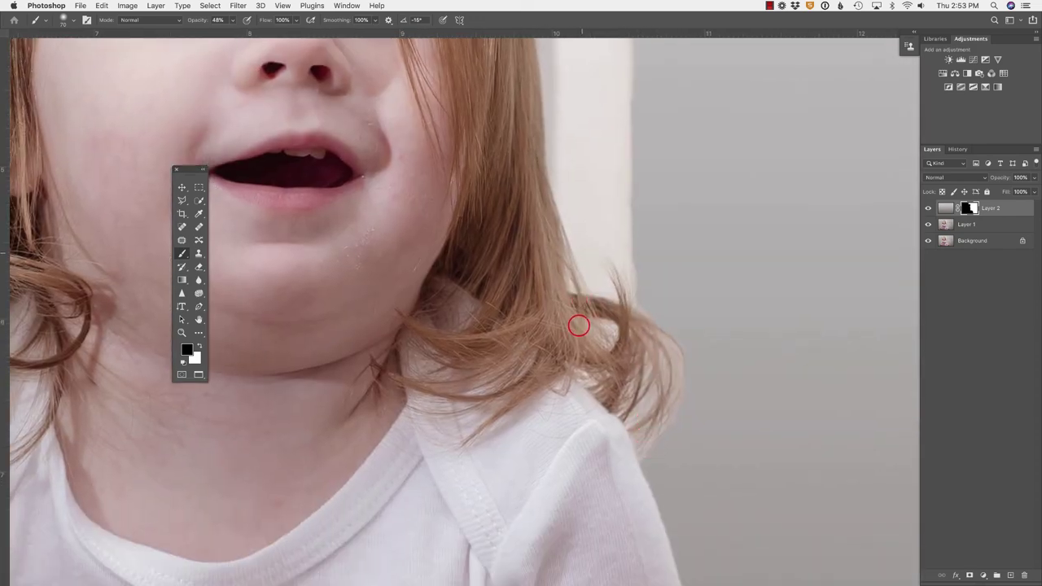
mouse_move(644, 414)
mouse_down()
mouse_move(635, 405)
mouse_move(642, 417)
mouse_move(649, 400)
mouse_up()
- Make white the painting colour and lower the brush opacity to 23%
click(196, 358)
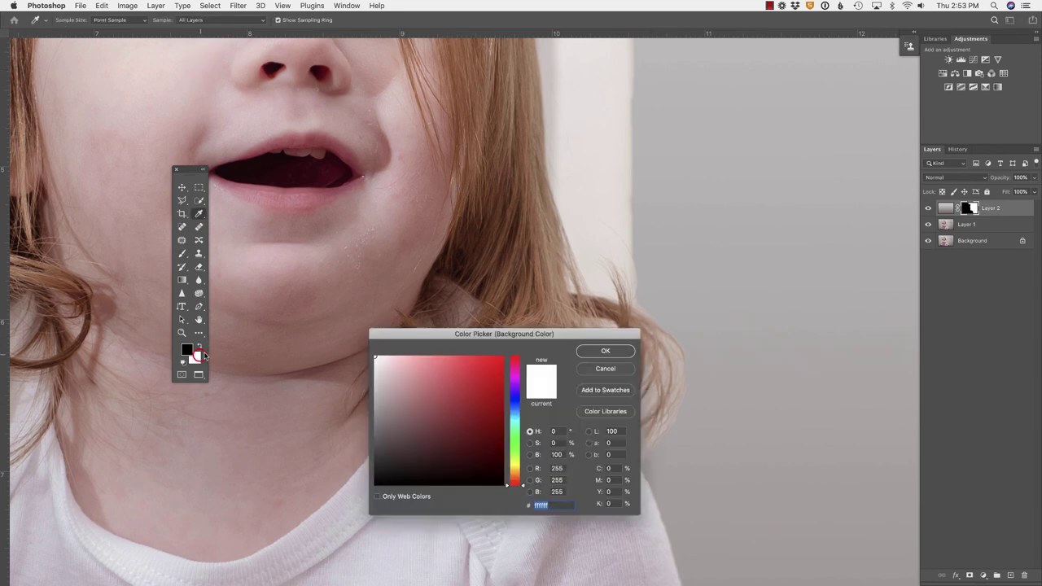
click(613, 350)
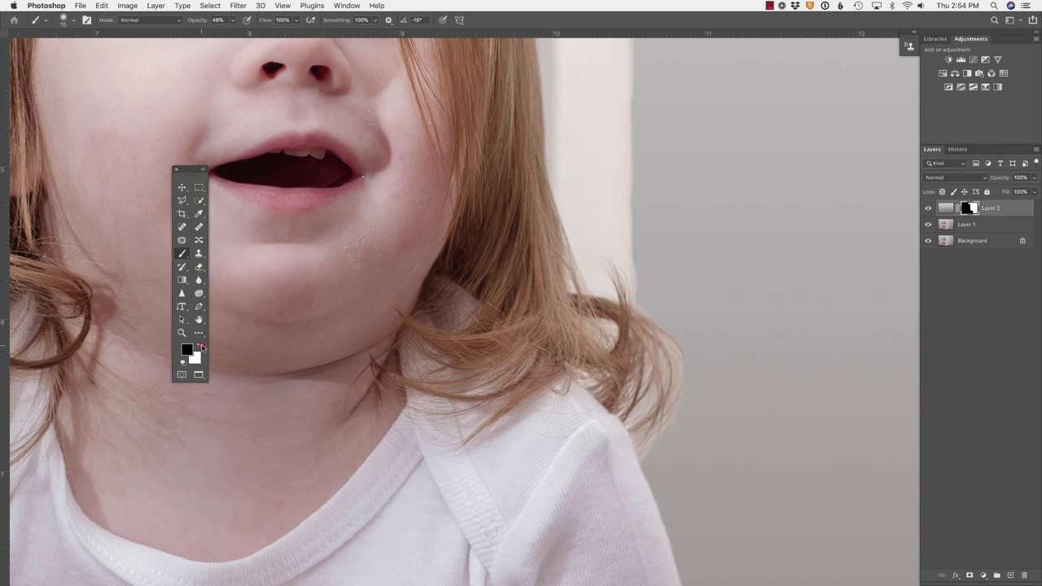
click(199, 346)
drag(196, 21, 187, 23)
- Dab white on the mask over the flyaway strands and up along the hair edge
mouse_move(657, 335)
mouse_down()
mouse_move(676, 378)
mouse_move(646, 453)
mouse_move(652, 441)
mouse_up()
click(679, 351)
click(658, 323)
click(640, 404)
click(640, 356)
click(648, 316)
click(646, 290)
click(642, 280)
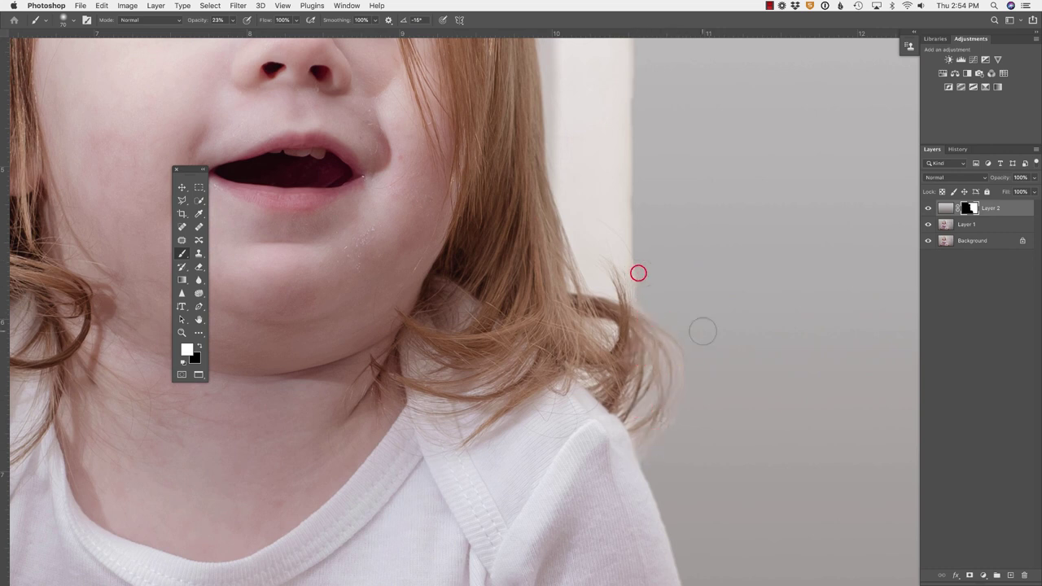
key(super+minus)
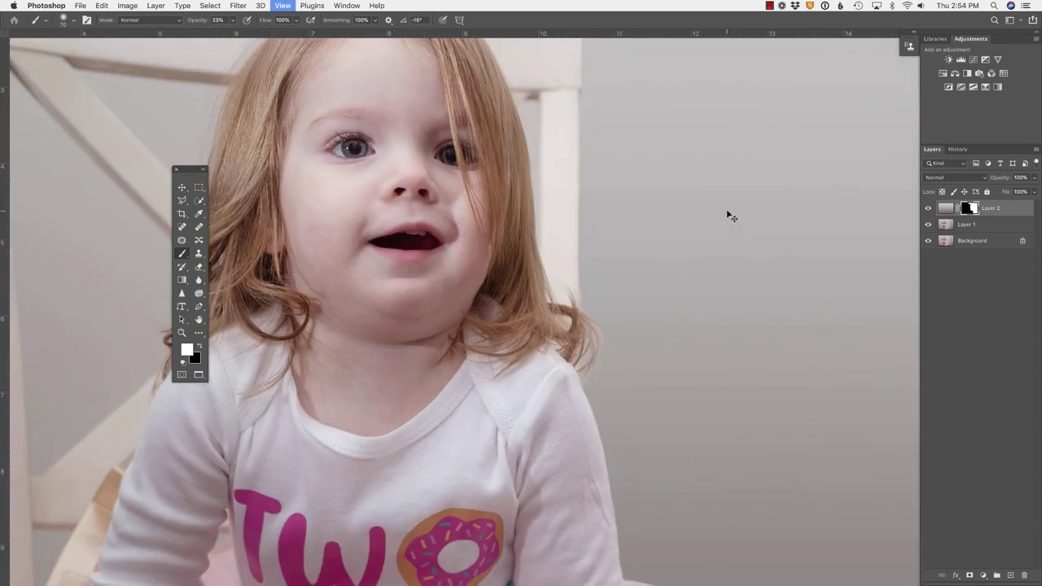
key(super+minus)
key(super+minus)
key(super+minus)
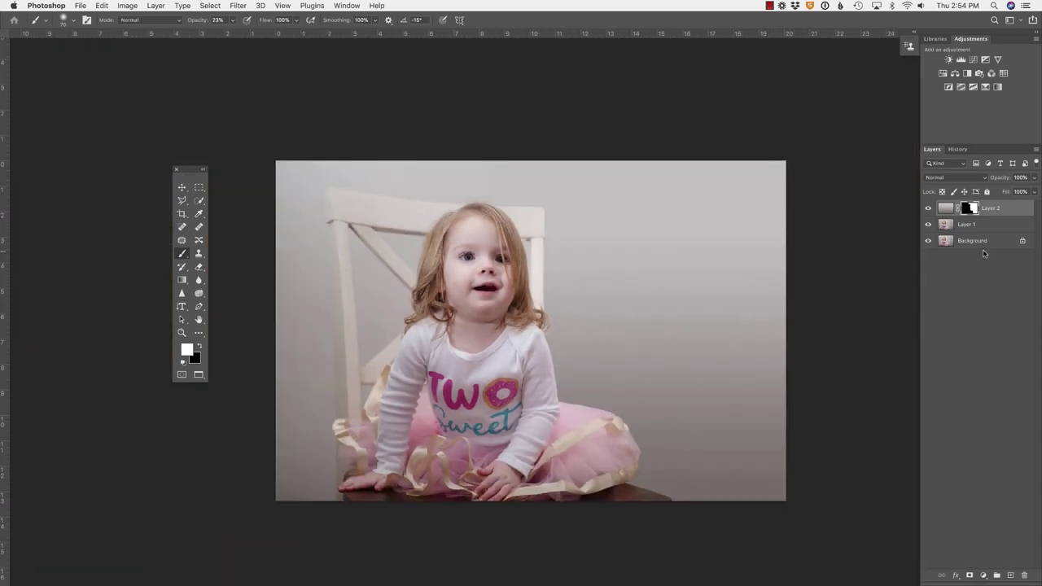
click(929, 210)
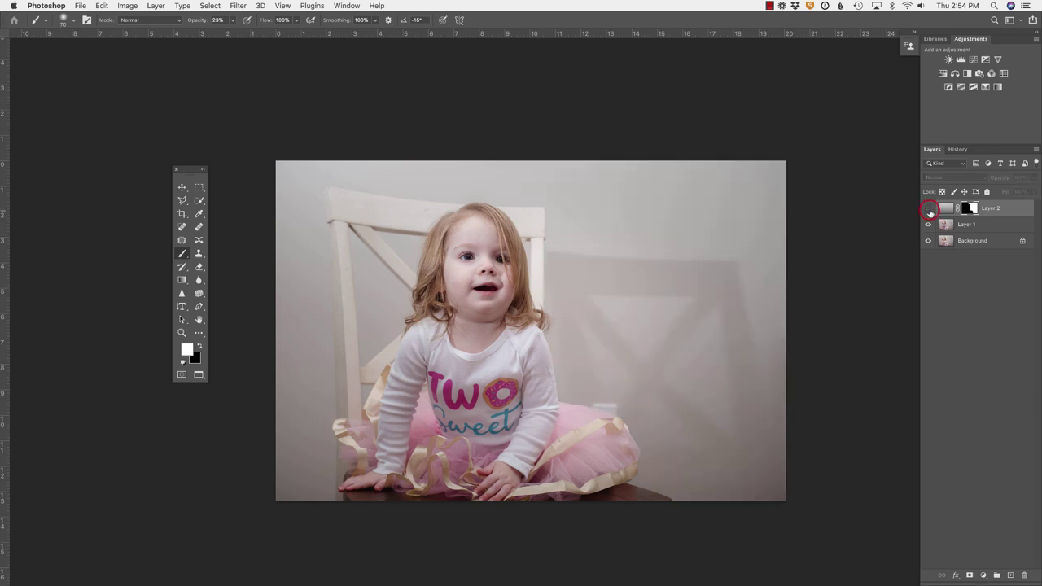
click(929, 210)
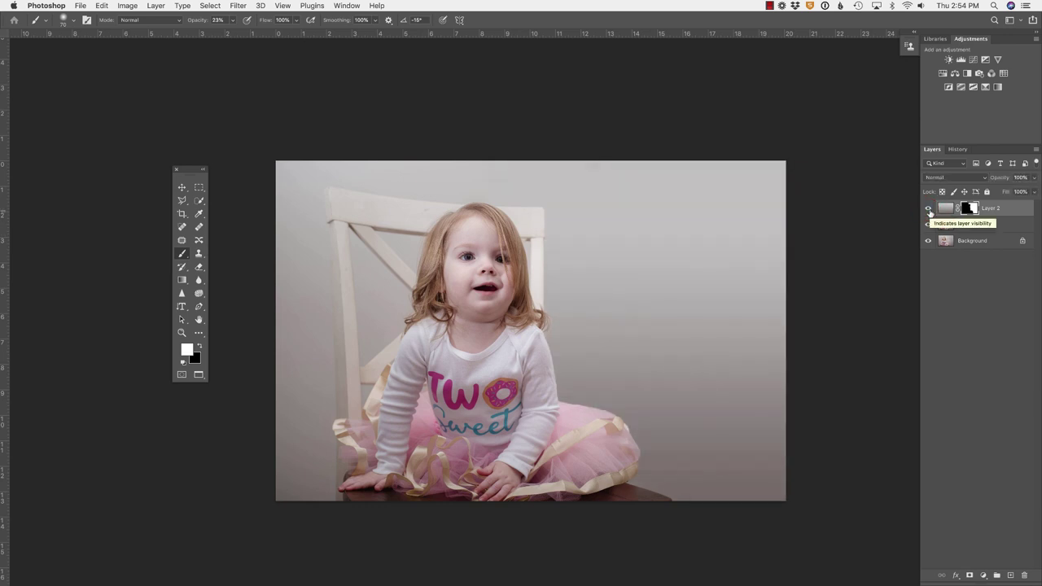